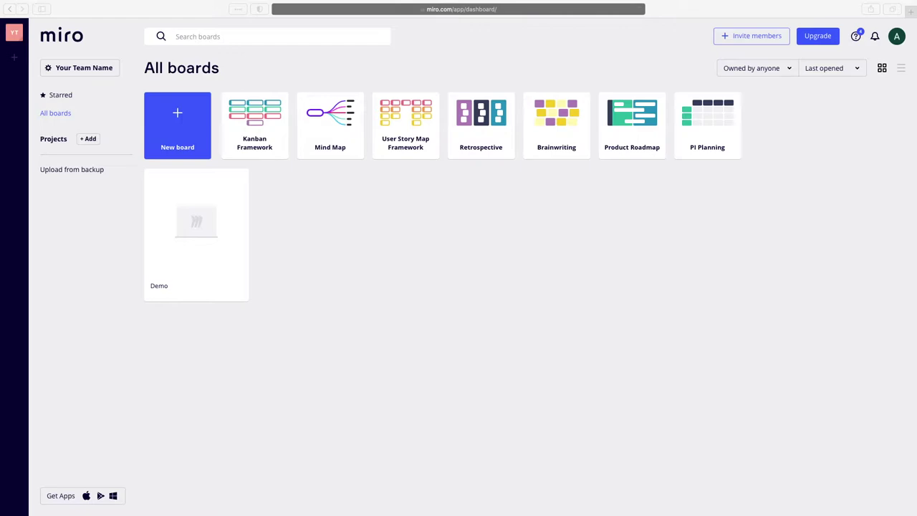
Step: Open the Demo board, which shows its Brainstorm frame of colored sticky notes
{"action": "left_click", "coordinate": [203, 231]}
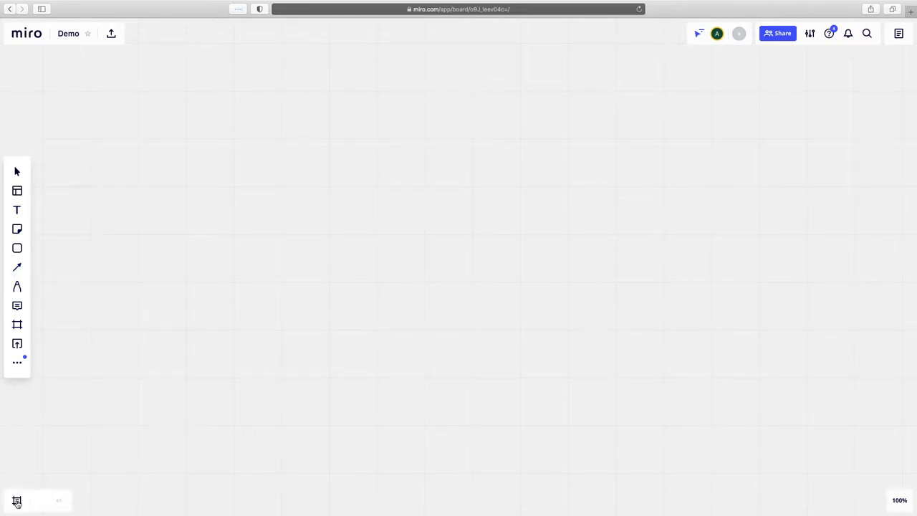
{"action": "mouse_move", "coordinate": [16, 502]}
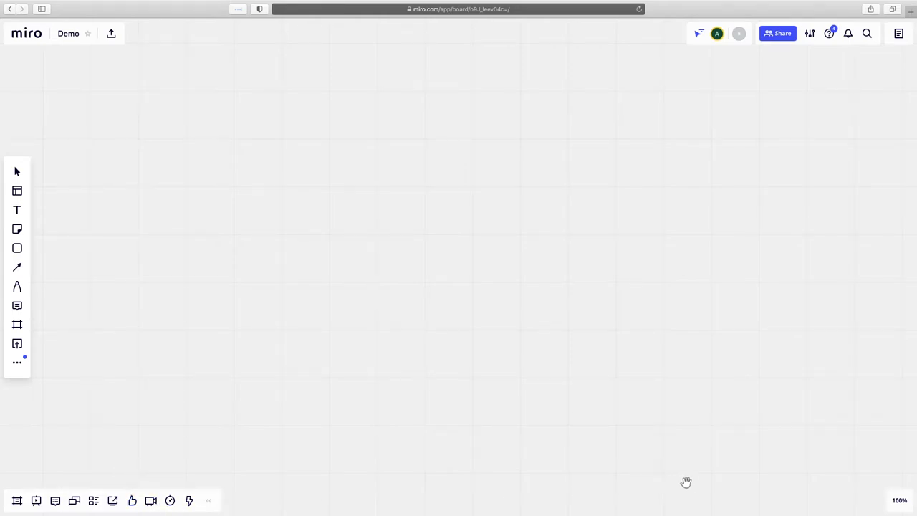
{"action": "mouse_move", "coordinate": [899, 507]}
{"action": "left_click_drag", "start_coordinate": [494, 208], "coordinate": [501, 260]}
{"action": "scroll", "coordinate": [502, 261], "scroll_direction": "down", "scroll_amount": 10}
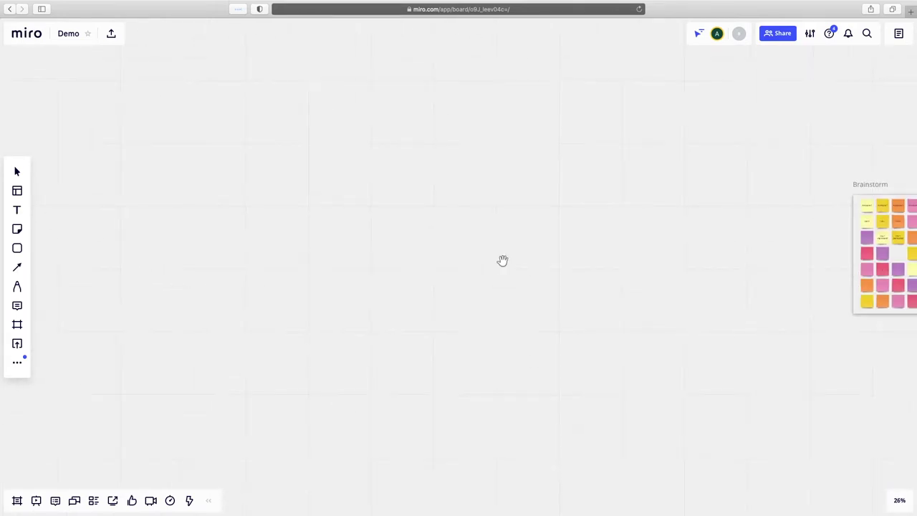
{"action": "scroll", "coordinate": [502, 260], "scroll_direction": "up", "scroll_amount": 4}
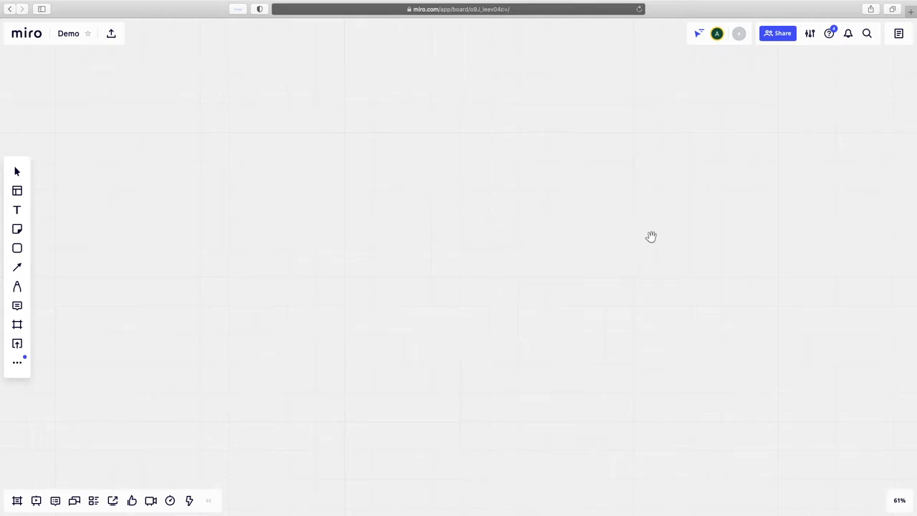
{"action": "left_click", "coordinate": [811, 36]}
{"action": "left_click", "coordinate": [799, 105]}
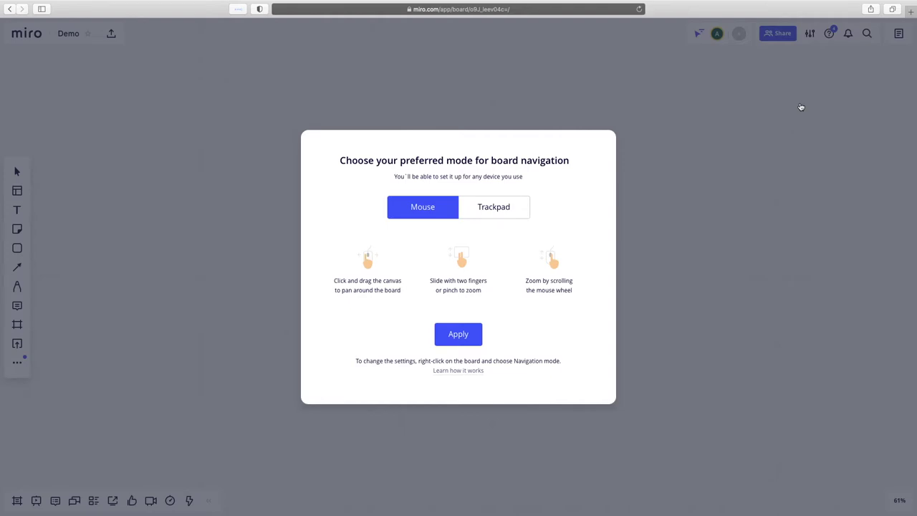
{"action": "left_click", "coordinate": [801, 107]}
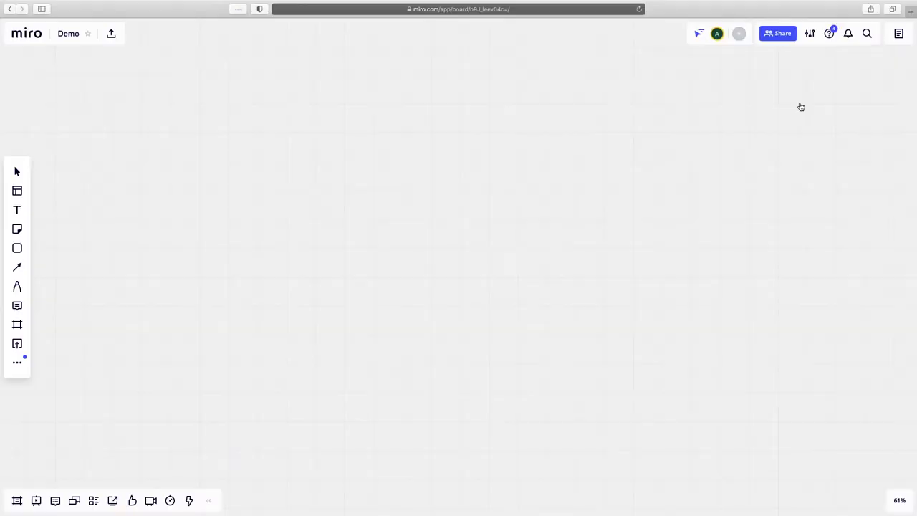
Step: Place a light pink sticky note on the board reading 'Idea1'
{"action": "left_click", "coordinate": [18, 230]}
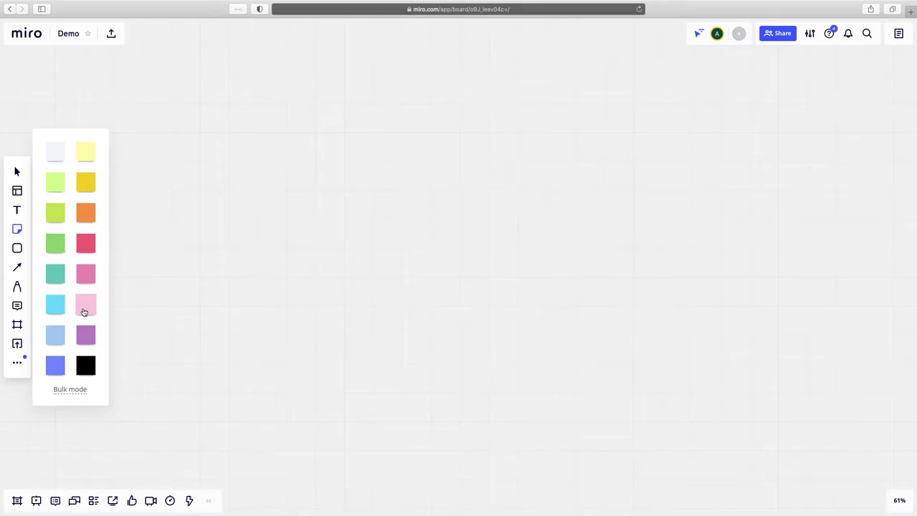
{"action": "left_click_drag", "start_coordinate": [84, 312], "coordinate": [355, 213]}
{"action": "double_click", "coordinate": [355, 213]}
{"action": "type", "text": "Idea1"}
{"action": "left_click", "coordinate": [205, 240]}
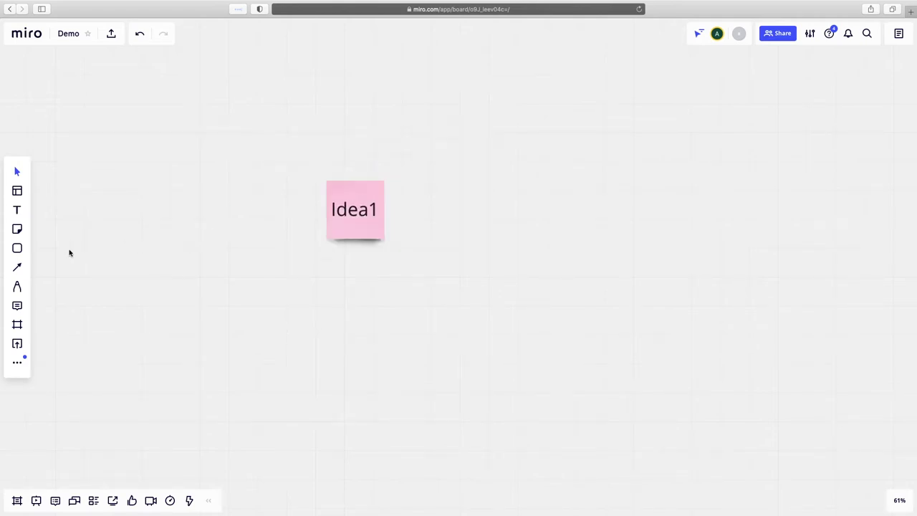
Step: Add a second pink sticky note reading 'Idea2' beside Idea1
{"action": "left_click_drag", "start_coordinate": [17, 229], "coordinate": [429, 212]}
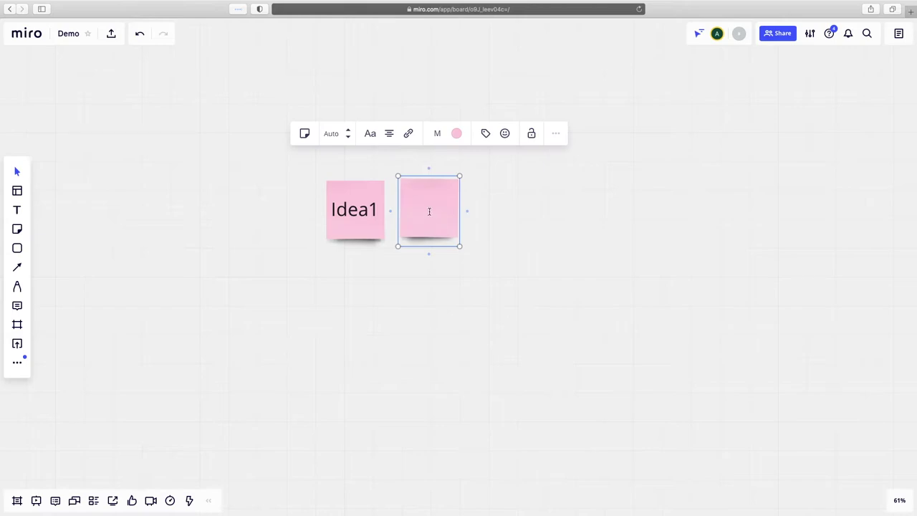
{"action": "type", "text": "Idea2"}
{"action": "left_click", "coordinate": [431, 294]}
Step: Switch the Sticky note tool to bulk mode for adding many notes
{"action": "scroll", "coordinate": [119, 245], "scroll_direction": "right", "scroll_amount": 1}
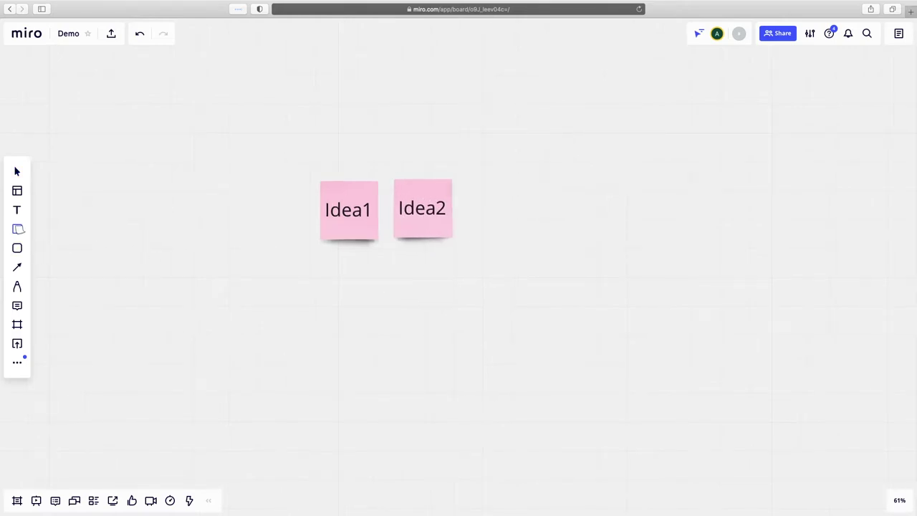
{"action": "left_click", "coordinate": [17, 228]}
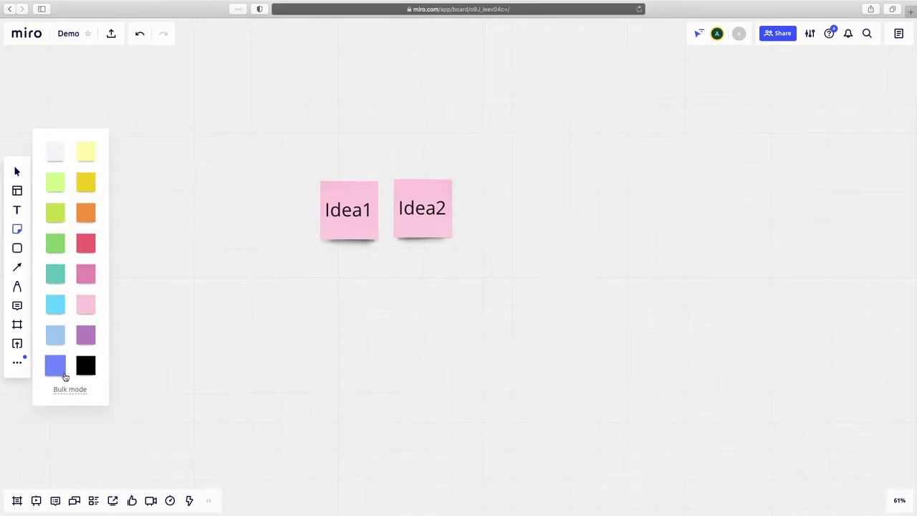
{"action": "left_click", "coordinate": [63, 390]}
Step: Make the bulk notes light yellow and enter Idea3, Idea4, Idea5, Idea6 and Idea7
{"action": "left_click", "coordinate": [375, 223]}
{"action": "left_click", "coordinate": [368, 141]}
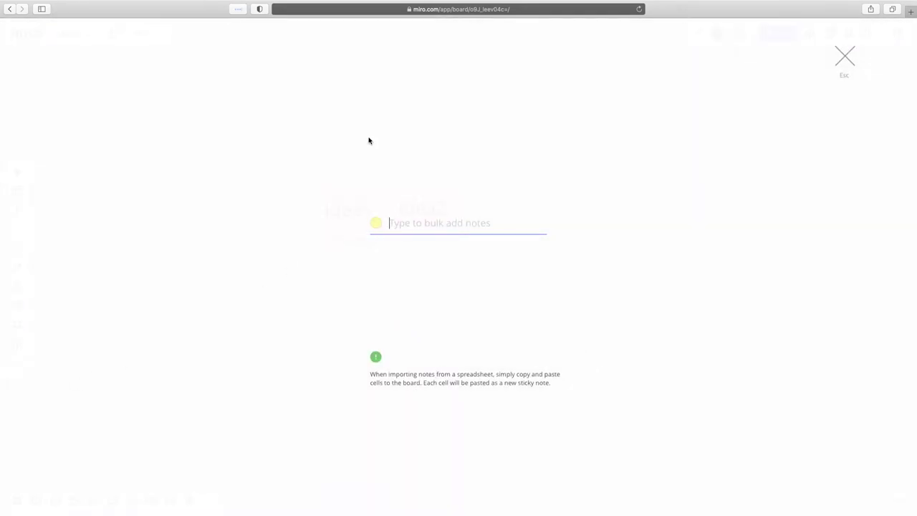
{"action": "type", "text": "Idea3"}
{"action": "key", "text": "Return"}
{"action": "type", "text": "Idea4"}
{"action": "key", "text": "Return"}
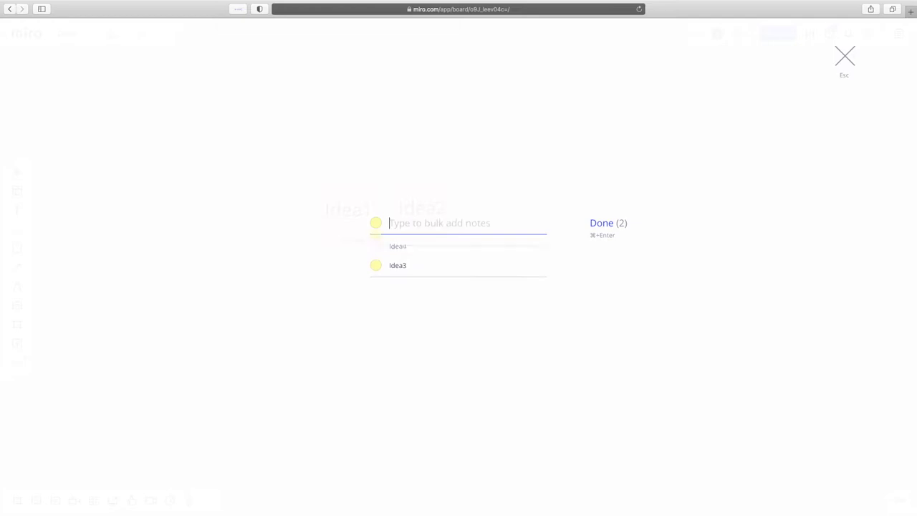
{"action": "type", "text": "Idea5"}
{"action": "key", "text": "Return"}
{"action": "type", "text": "Idea6"}
{"action": "key", "text": "Return"}
{"action": "type", "text": "Idea7"}
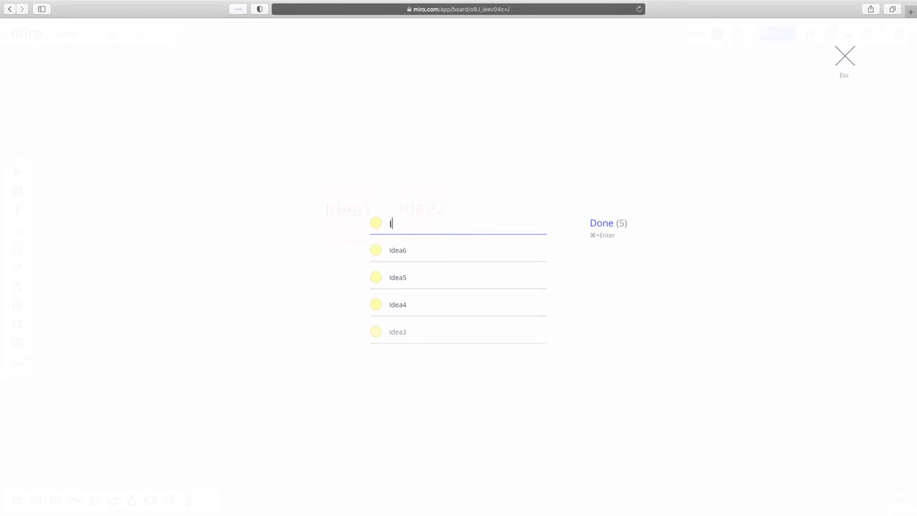
Step: Place the five yellow notes in a grid below the pink pair
{"action": "left_click", "coordinate": [593, 223]}
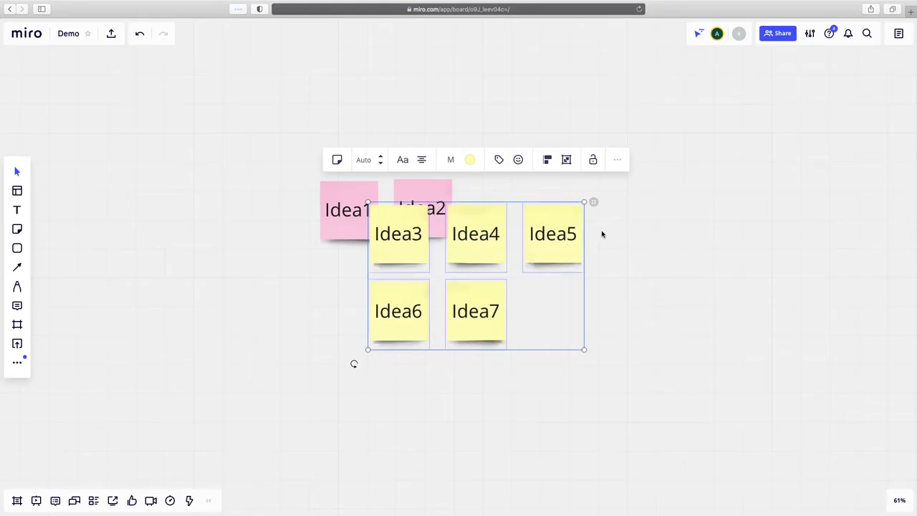
{"action": "left_click", "coordinate": [559, 387]}
{"action": "left_click", "coordinate": [656, 399]}
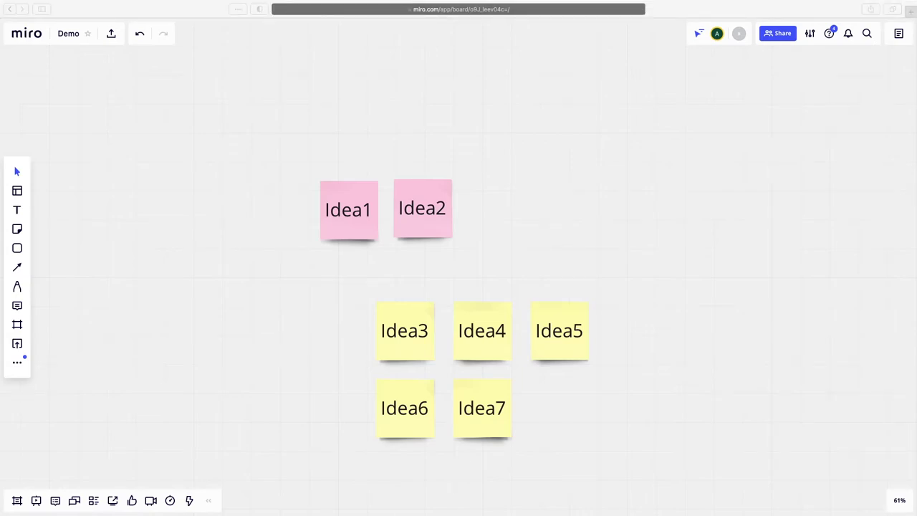
Step: Add an enlarged yellow-green rounded rectangle labelled Group1 above the pink notes
{"action": "left_click", "coordinate": [17, 248]}
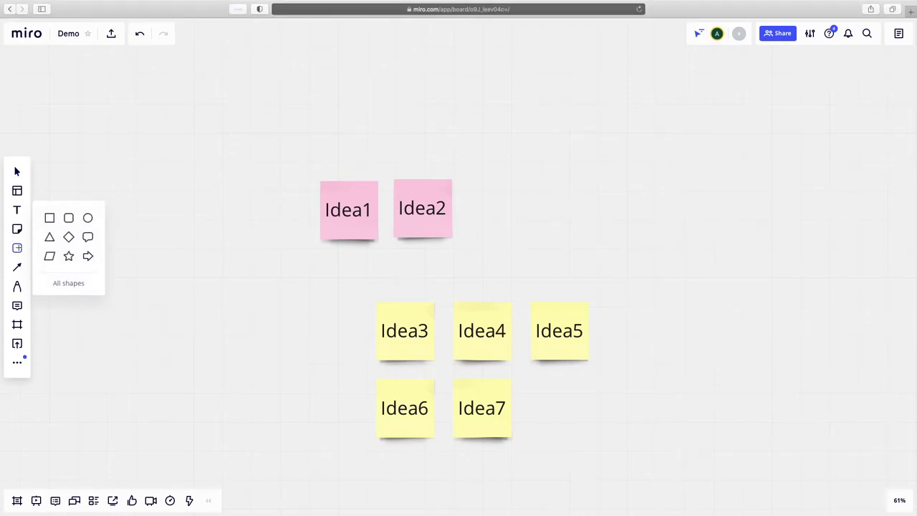
{"action": "left_click", "coordinate": [68, 221]}
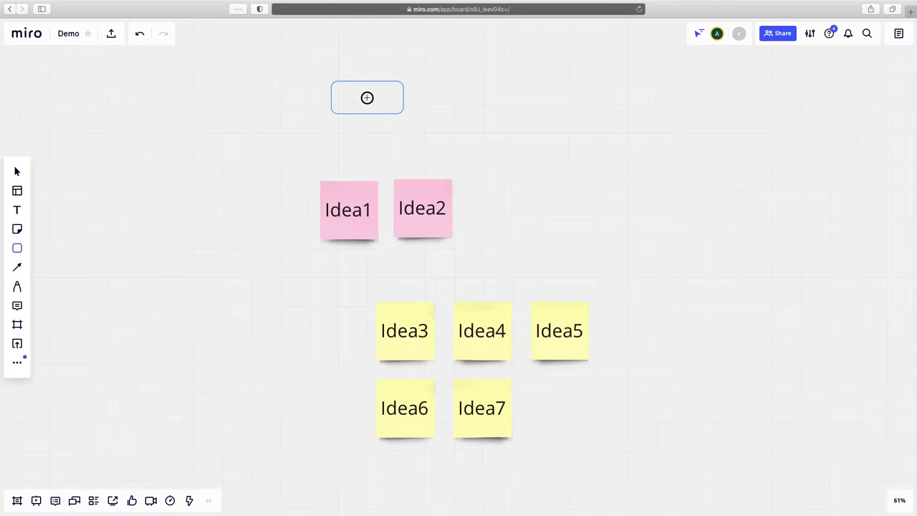
{"action": "left_click", "coordinate": [367, 97]}
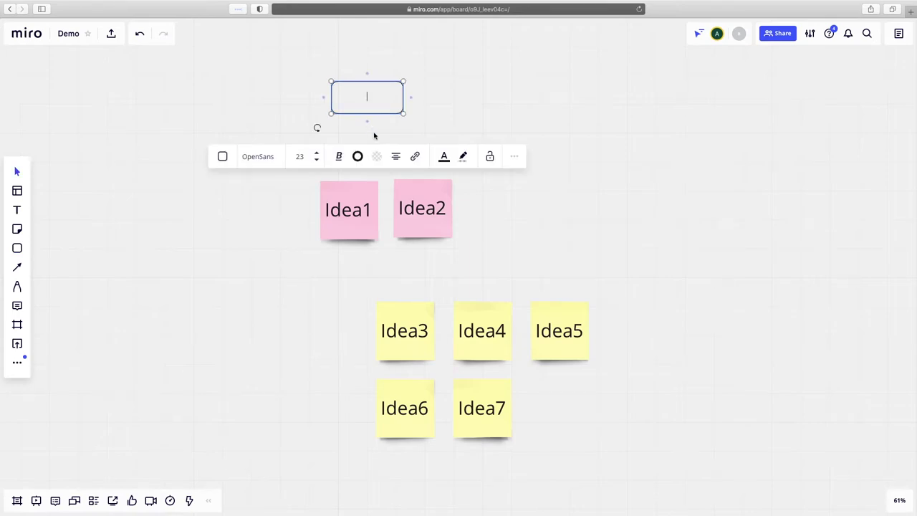
{"action": "left_click_drag", "start_coordinate": [403, 113], "coordinate": [432, 129]}
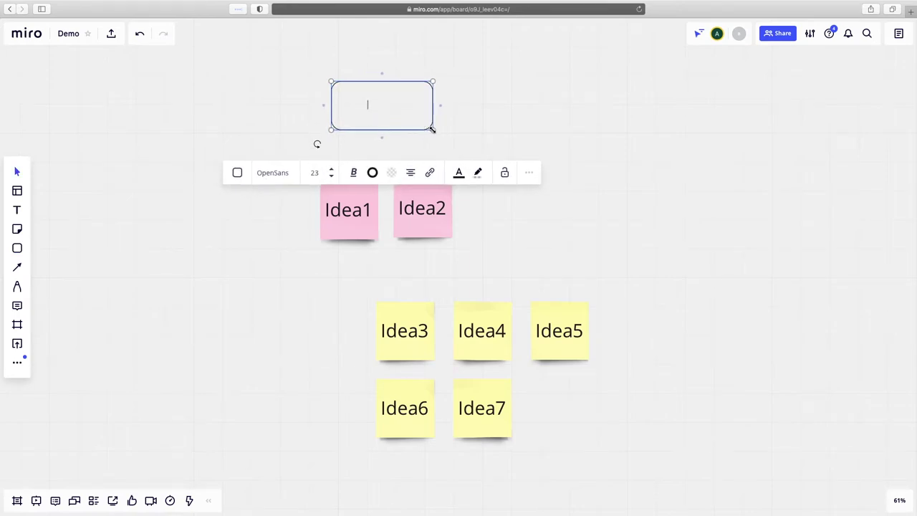
{"action": "left_click", "coordinate": [393, 176]}
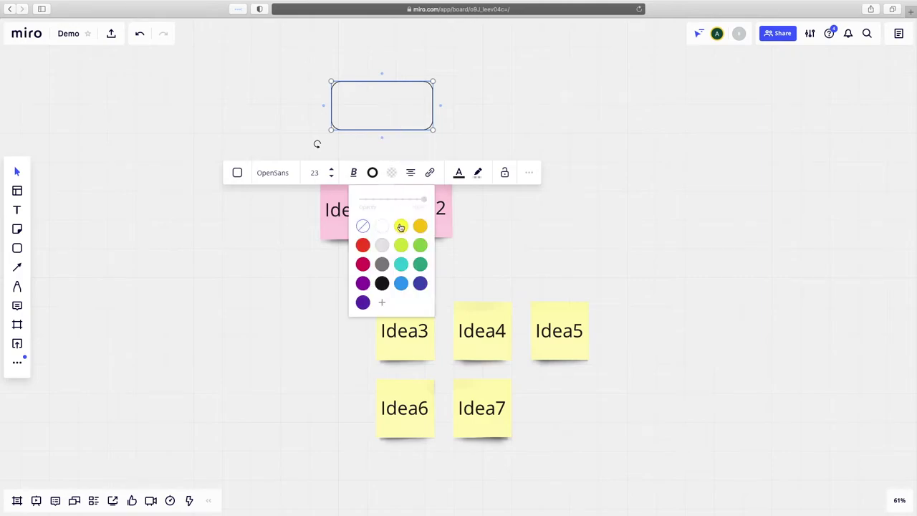
{"action": "left_click", "coordinate": [400, 244]}
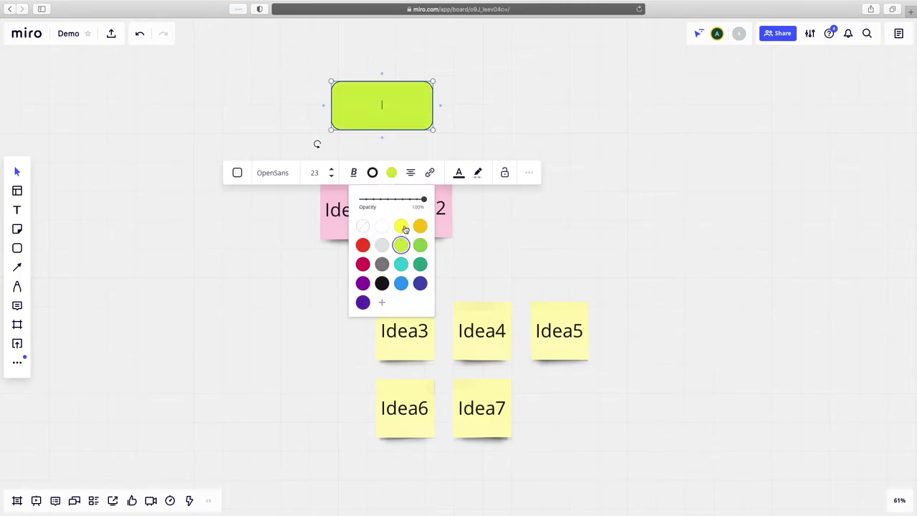
{"action": "type", "text": "Group1"}
{"action": "left_click", "coordinate": [188, 237]}
Step: Add a second rounded rectangle labelled Group2 beside Group1
{"action": "left_click", "coordinate": [17, 248]}
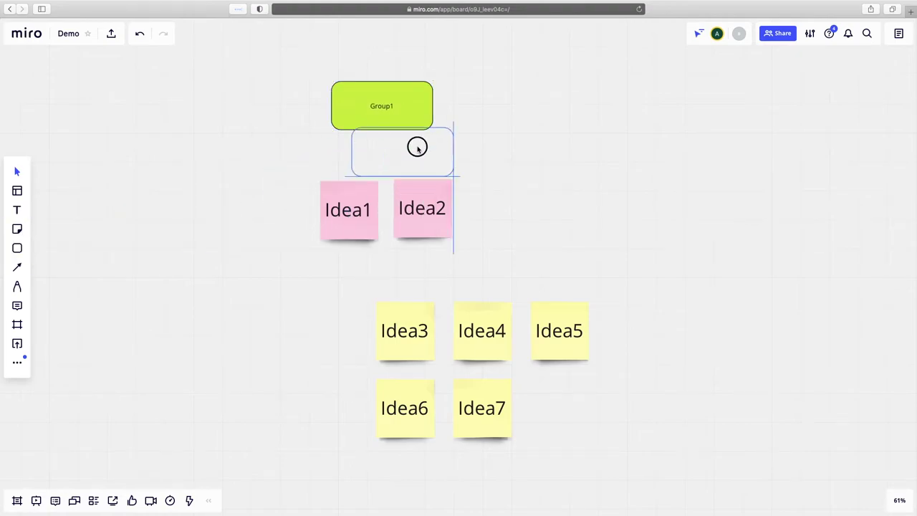
{"action": "left_click", "coordinate": [507, 108]}
{"action": "type", "text": "Gr"}
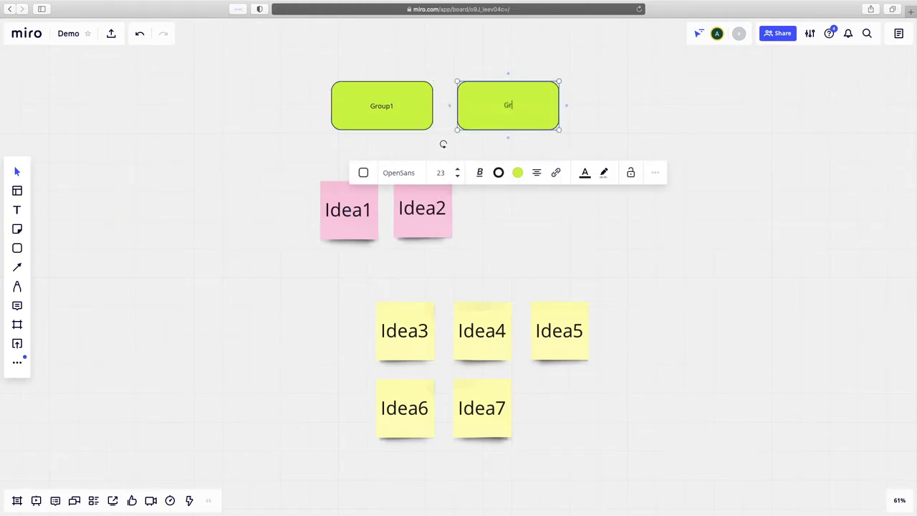
{"action": "type", "text": "oup2"}
{"action": "left_click", "coordinate": [756, 131]}
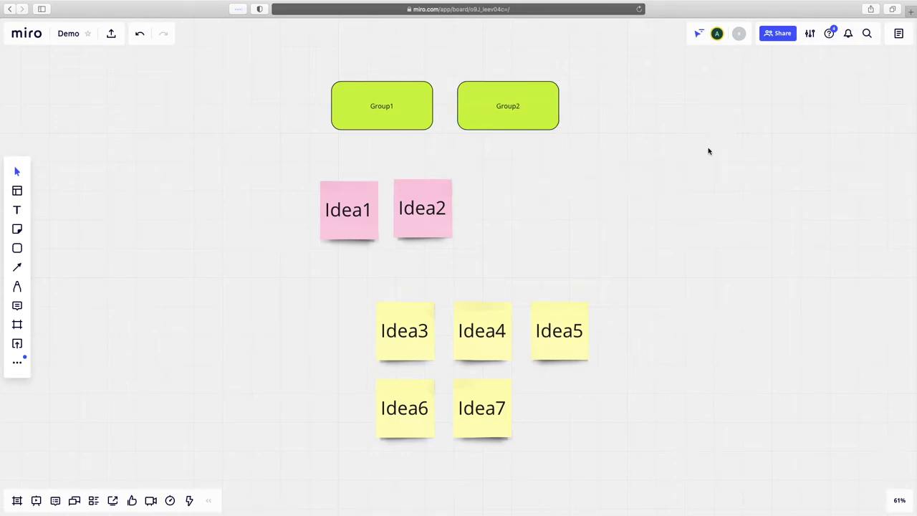
Step: Rearrange Group1 and Idea1–Idea5 into a row, with Idea1–Idea3 under Group1 and Idea4–Idea5 under Group2
{"action": "left_click_drag", "start_coordinate": [355, 126], "coordinate": [248, 119]}
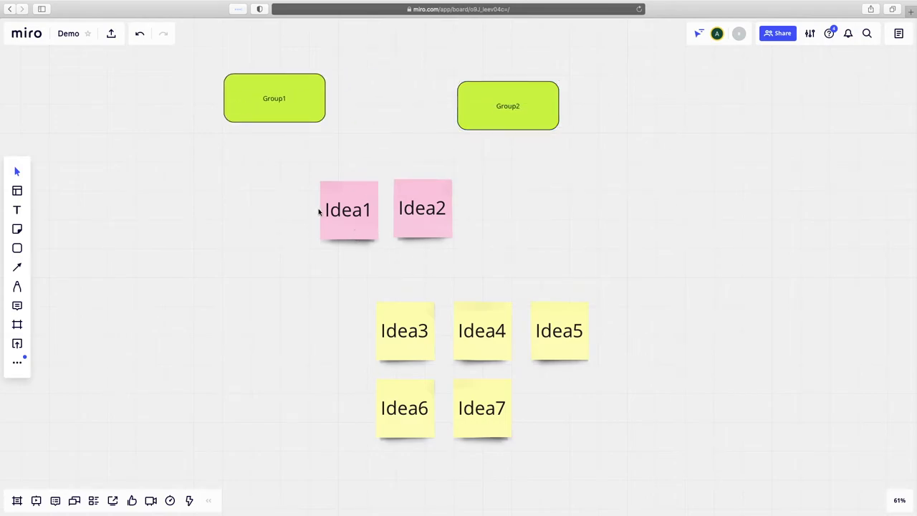
{"action": "left_click_drag", "start_coordinate": [321, 211], "coordinate": [169, 190]}
{"action": "left_click_drag", "start_coordinate": [412, 209], "coordinate": [252, 190]}
{"action": "left_click_drag", "start_coordinate": [392, 320], "coordinate": [346, 196]}
{"action": "left_click_drag", "start_coordinate": [487, 348], "coordinate": [489, 198]}
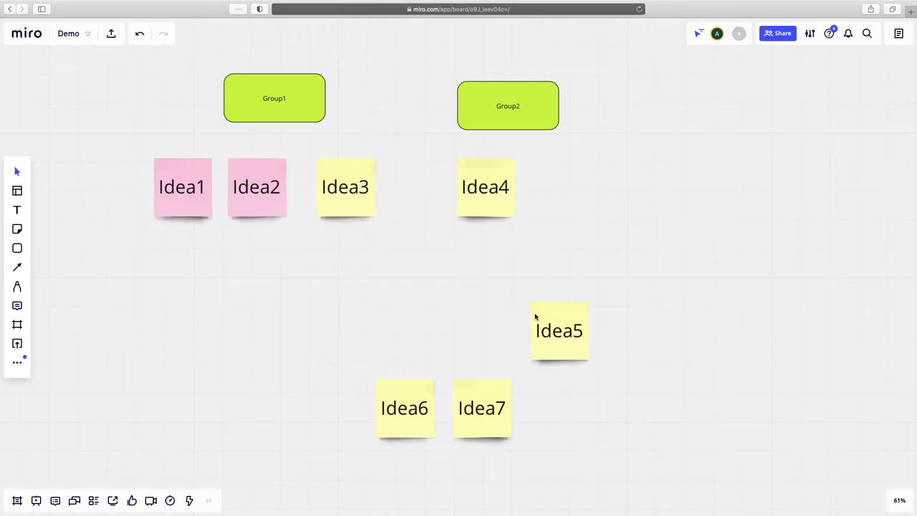
{"action": "left_click_drag", "start_coordinate": [536, 315], "coordinate": [545, 181]}
Step: Move Idea6 and Idea7 beside Idea5, and shift Group2 right above Idea4–Idea7
{"action": "left_click_drag", "start_coordinate": [368, 374], "coordinate": [608, 465]}
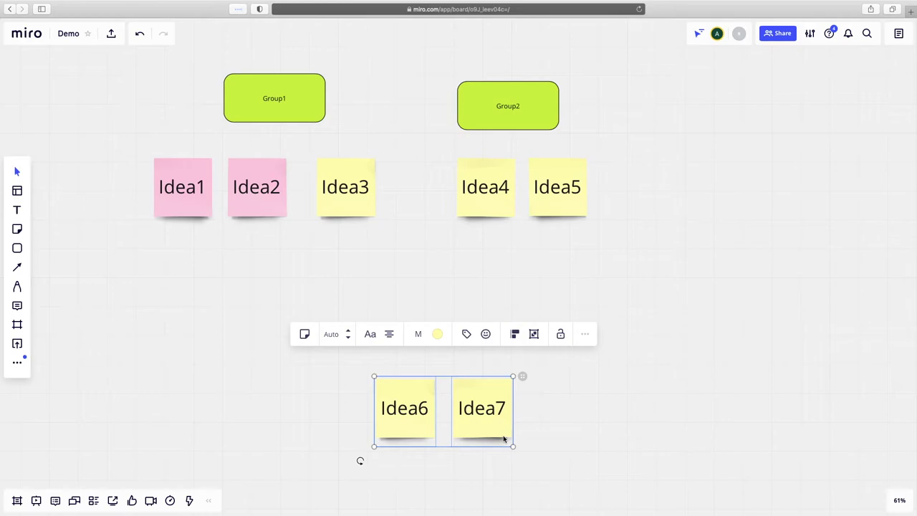
{"action": "left_click_drag", "start_coordinate": [503, 439], "coordinate": [740, 217]}
{"action": "left_click", "coordinate": [680, 301]}
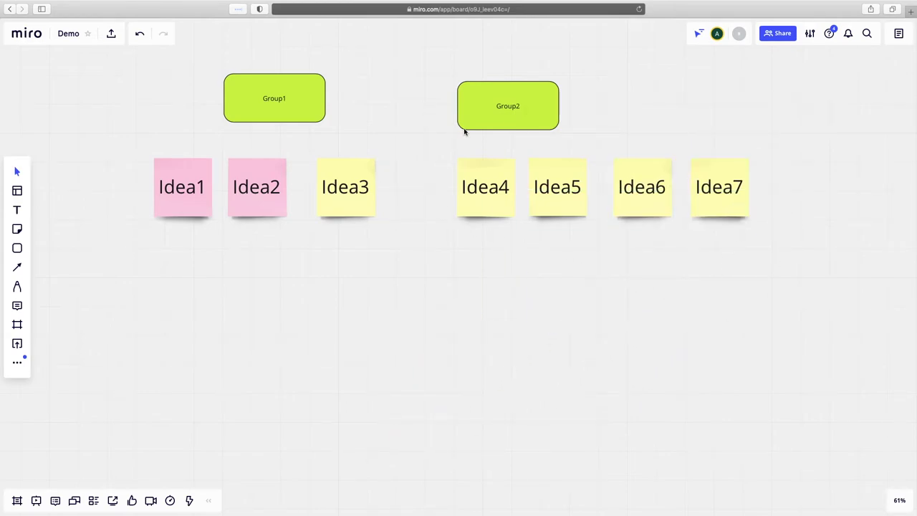
{"action": "left_click", "coordinate": [460, 118]}
{"action": "left_click_drag", "start_coordinate": [516, 122], "coordinate": [605, 122]}
{"action": "left_click", "coordinate": [520, 354]}
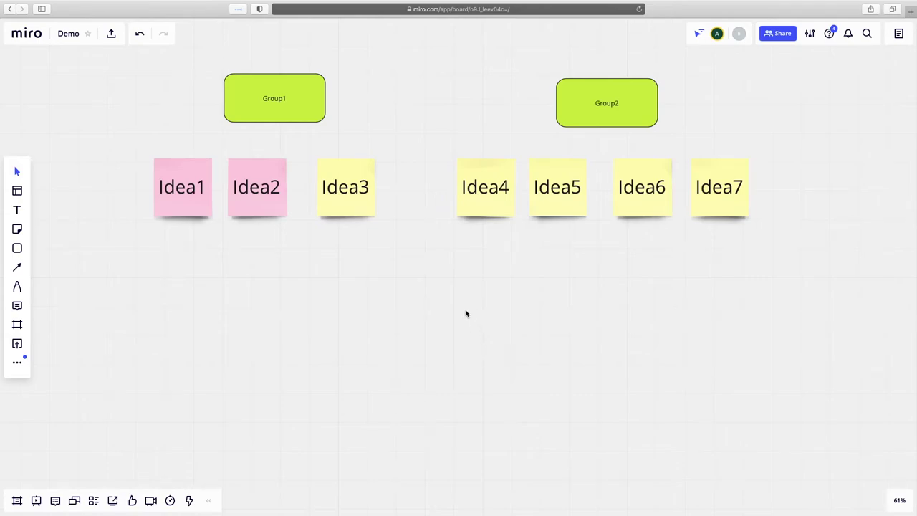
Step: Connect Group1 to Idea1 with a curved red connector
{"action": "left_click", "coordinate": [308, 119]}
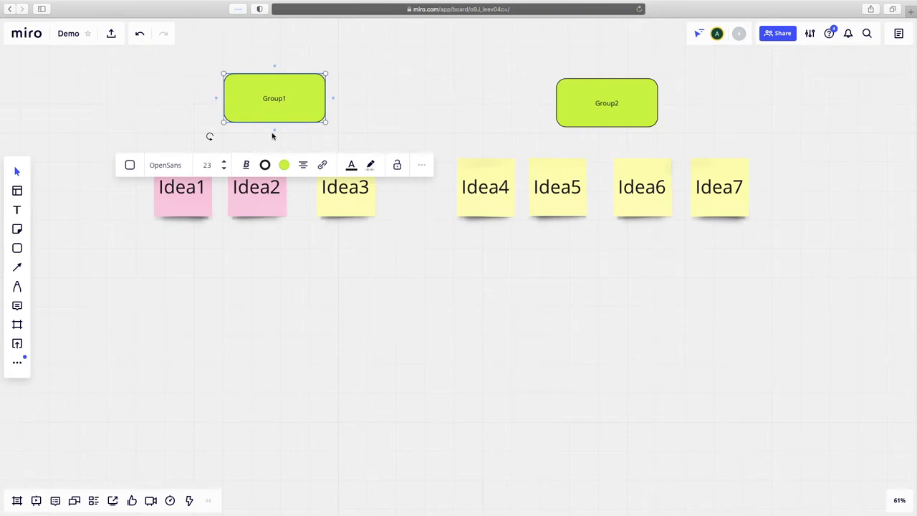
{"action": "left_click_drag", "start_coordinate": [274, 130], "coordinate": [182, 156]}
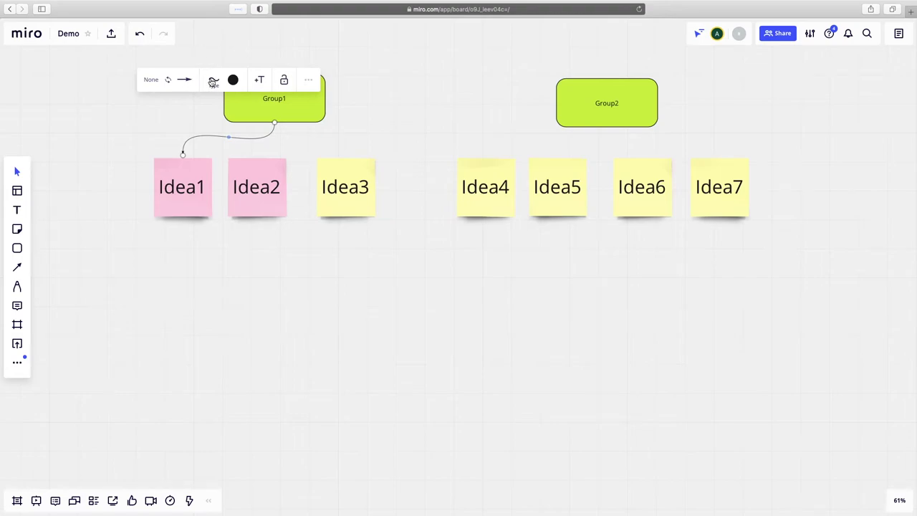
{"action": "left_click", "coordinate": [214, 81]}
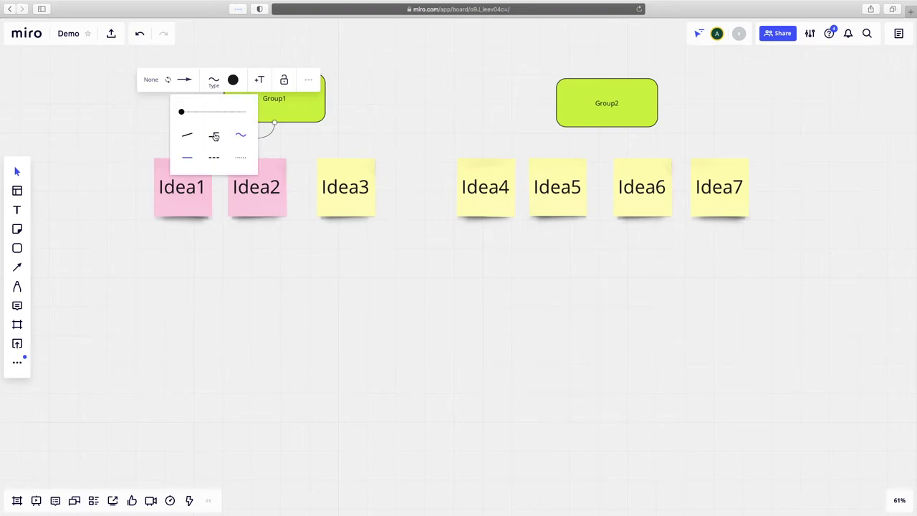
{"action": "left_click", "coordinate": [233, 79]}
{"action": "left_click", "coordinate": [259, 107]}
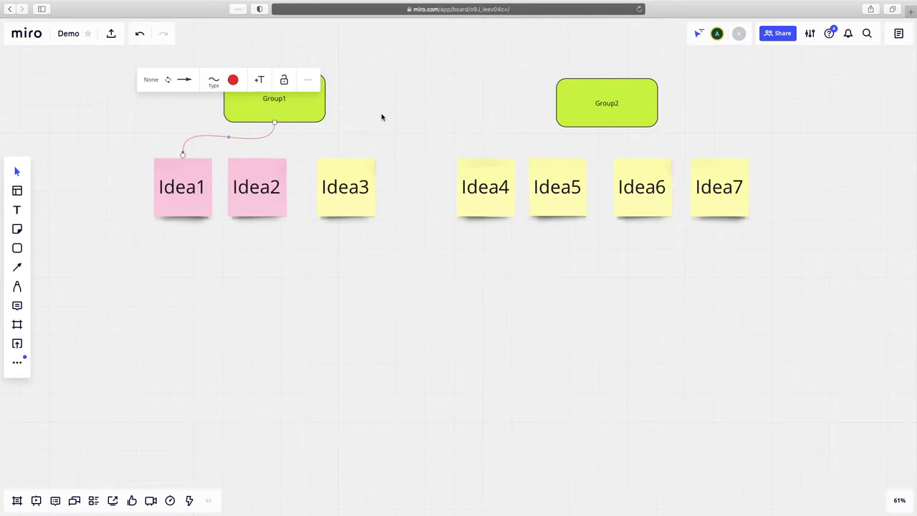
Step: Draw connectors from Group1 to Idea2 and Idea3, and from Group2 to Idea4–Idea7
{"action": "left_click", "coordinate": [279, 120]}
{"action": "left_click_drag", "start_coordinate": [275, 123], "coordinate": [257, 154]}
{"action": "left_click_drag", "start_coordinate": [276, 123], "coordinate": [345, 153]}
{"action": "left_click_drag", "start_coordinate": [606, 128], "coordinate": [485, 152]}
{"action": "mouse_move", "coordinate": [607, 128]}
{"action": "left_mouse_down"}
{"action": "mouse_move", "coordinate": [557, 152]}
{"action": "mouse_move", "coordinate": [719, 153]}
{"action": "left_mouse_up"}
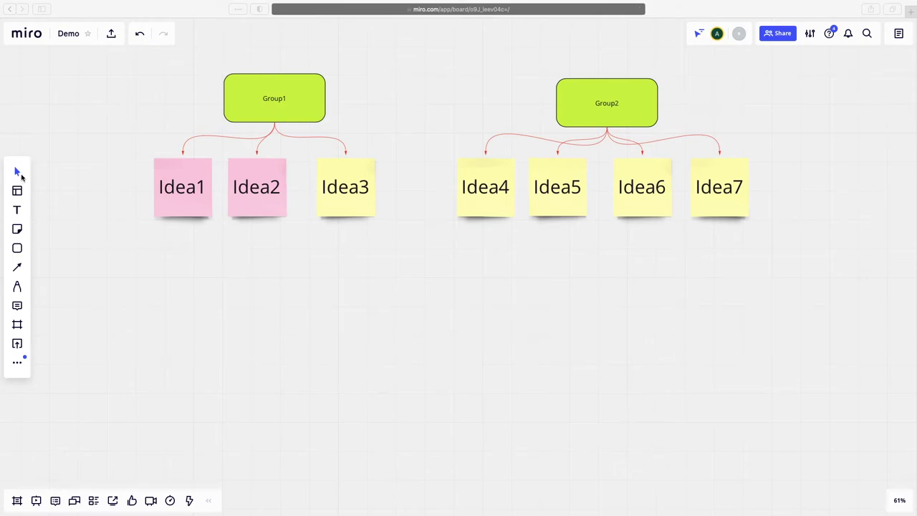
{"action": "left_click", "coordinate": [252, 205]}
{"action": "left_click_drag", "start_coordinate": [255, 207], "coordinate": [134, 415]}
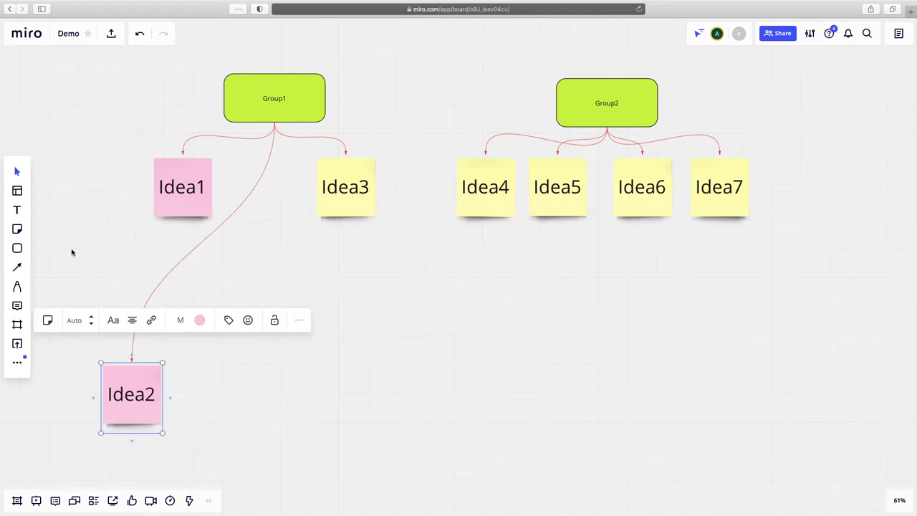
{"action": "left_click", "coordinate": [17, 172]}
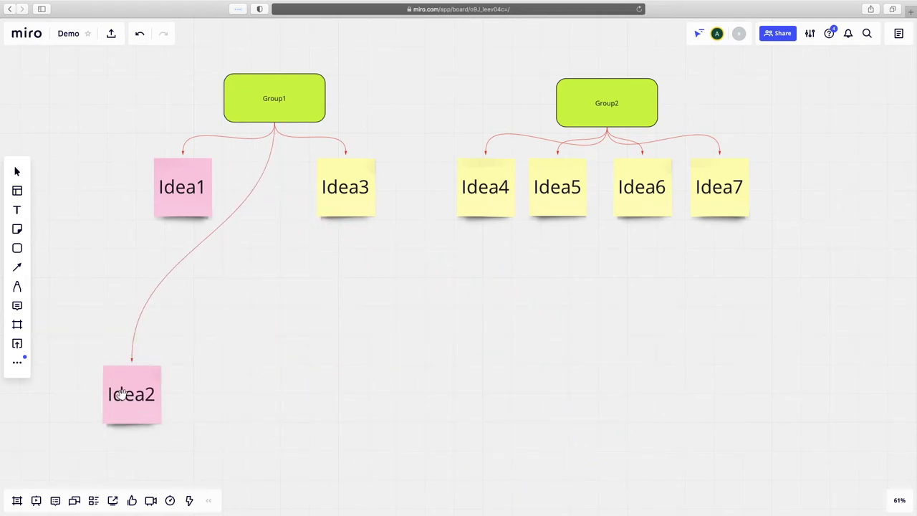
{"action": "left_click_drag", "start_coordinate": [122, 393], "coordinate": [163, 403]}
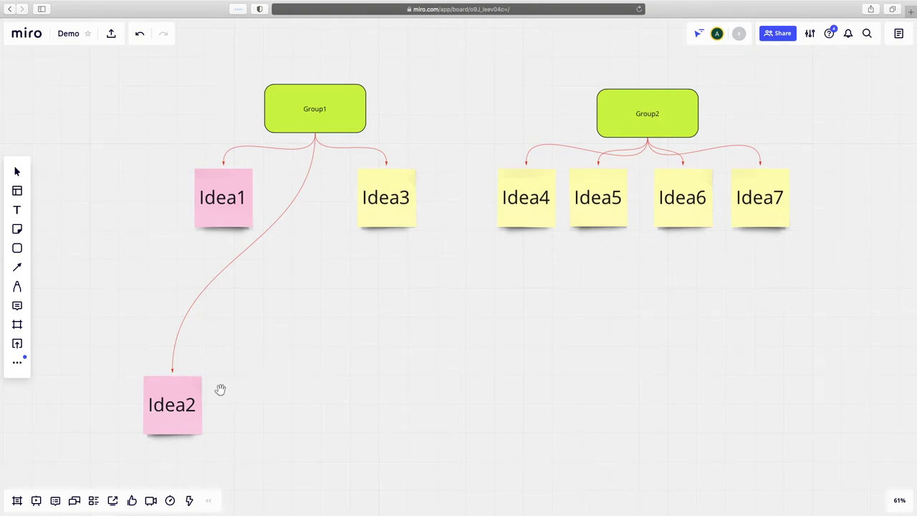
{"action": "left_click", "coordinate": [17, 172]}
{"action": "left_click", "coordinate": [185, 420]}
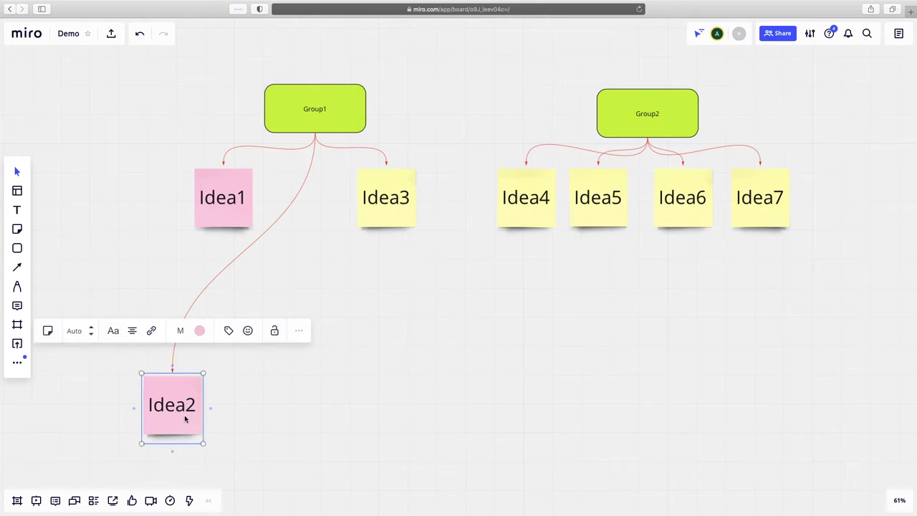
{"action": "left_click", "coordinate": [252, 417]}
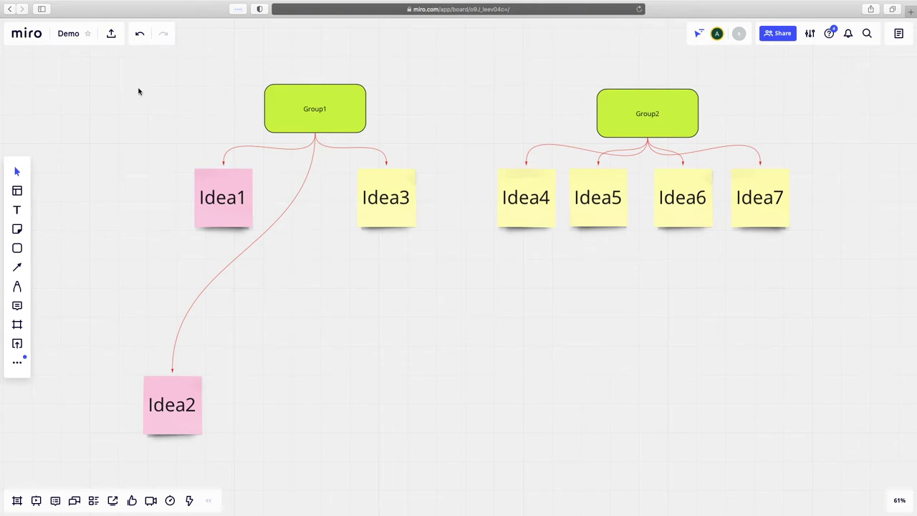
{"action": "left_click", "coordinate": [142, 35]}
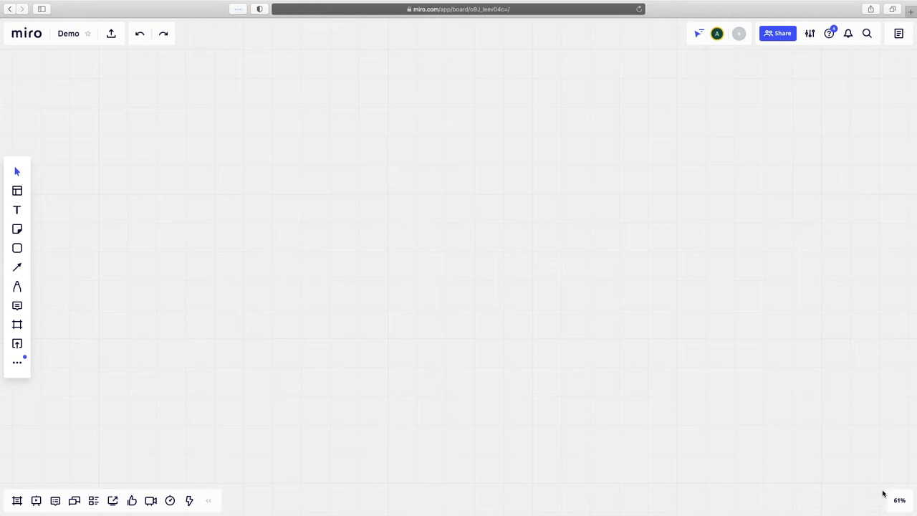
Step: Use the bottom-right zoom indicator to show an empty board area at 100%
{"action": "mouse_move", "coordinate": [898, 502]}
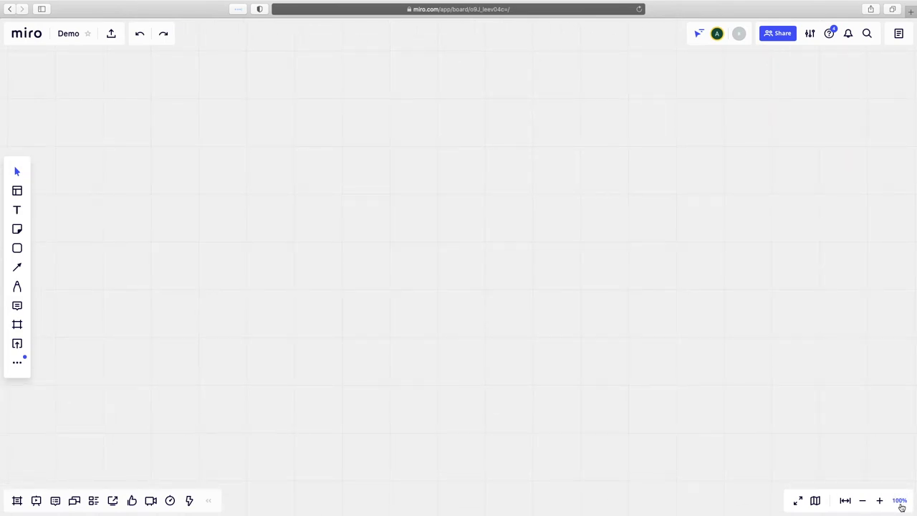
Step: Set zoom to 100% and use the mini-map to move the view back to the Group diagram
{"action": "left_click", "coordinate": [901, 504]}
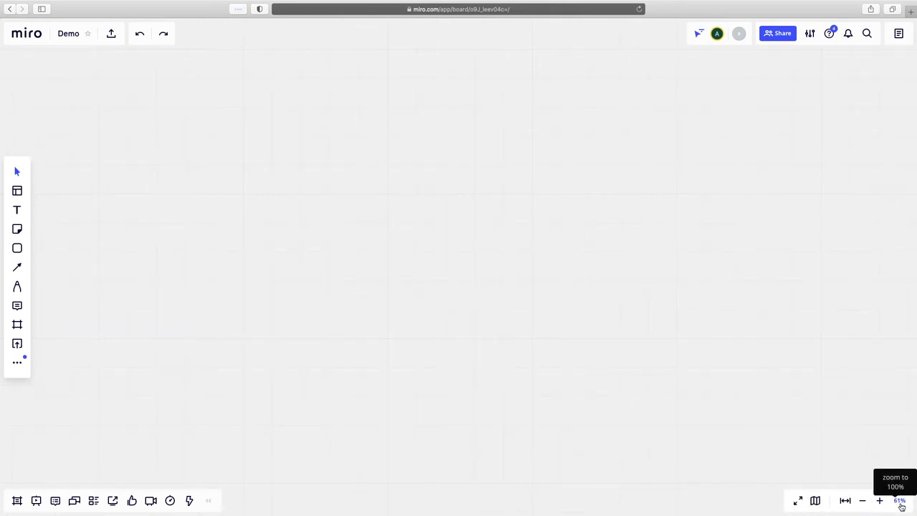
{"action": "left_click", "coordinate": [900, 504]}
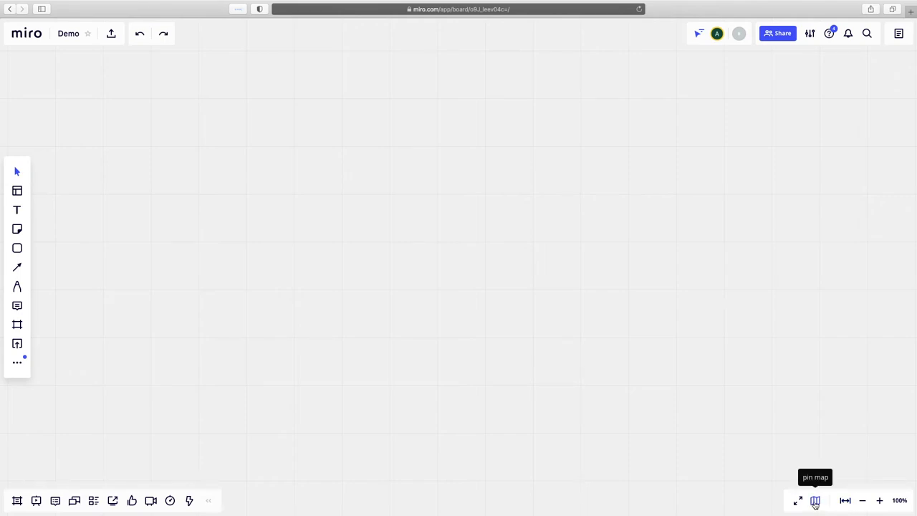
{"action": "left_click", "coordinate": [815, 501]}
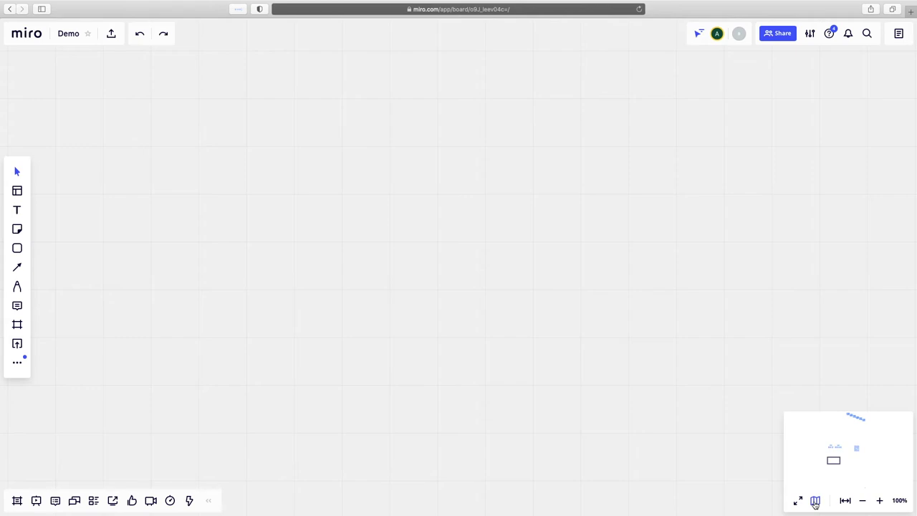
{"action": "mouse_move", "coordinate": [835, 463]}
{"action": "left_mouse_down"}
{"action": "mouse_move", "coordinate": [815, 452]}
{"action": "mouse_move", "coordinate": [814, 435]}
{"action": "mouse_move", "coordinate": [835, 434]}
{"action": "mouse_move", "coordinate": [835, 446]}
{"action": "mouse_move", "coordinate": [853, 449]}
{"action": "mouse_move", "coordinate": [859, 422]}
{"action": "mouse_move", "coordinate": [835, 447]}
{"action": "left_mouse_up"}
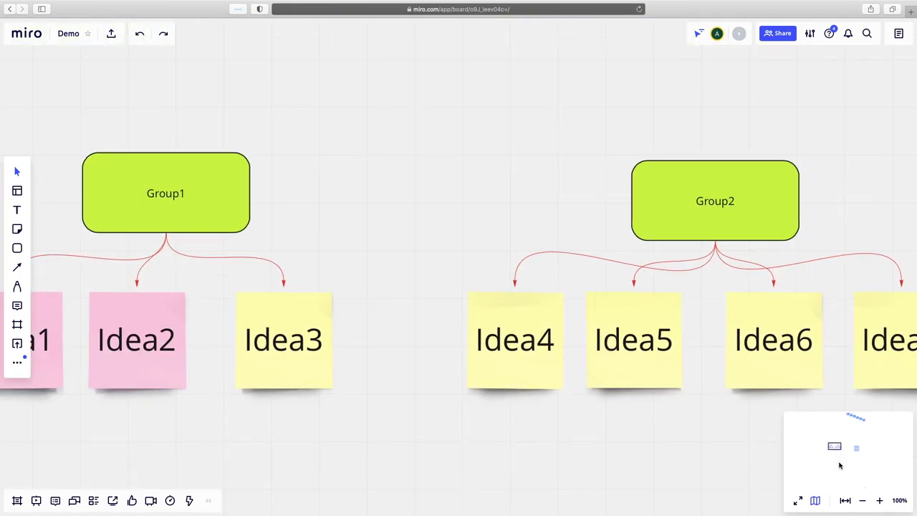
Step: Zoom out to 50% to see all seven Idea notes, then close the mini-map
{"action": "left_click", "coordinate": [861, 502]}
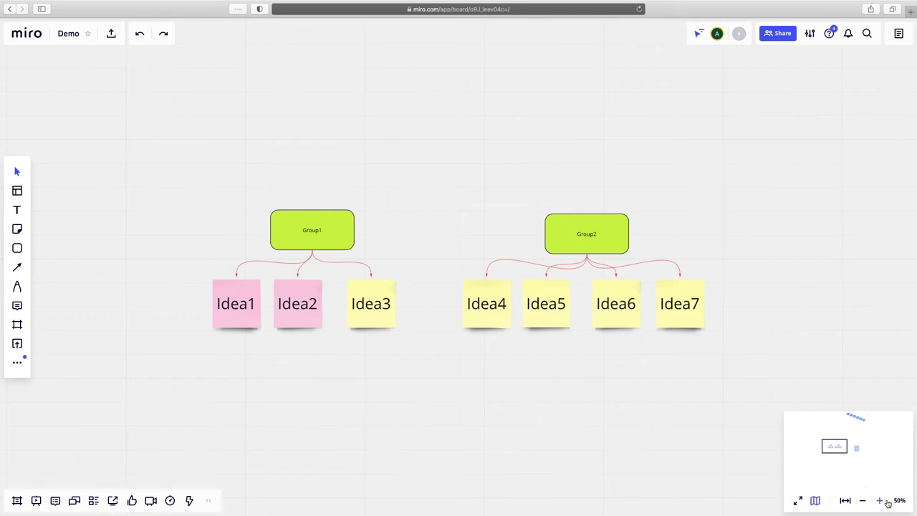
{"action": "left_click", "coordinate": [815, 501]}
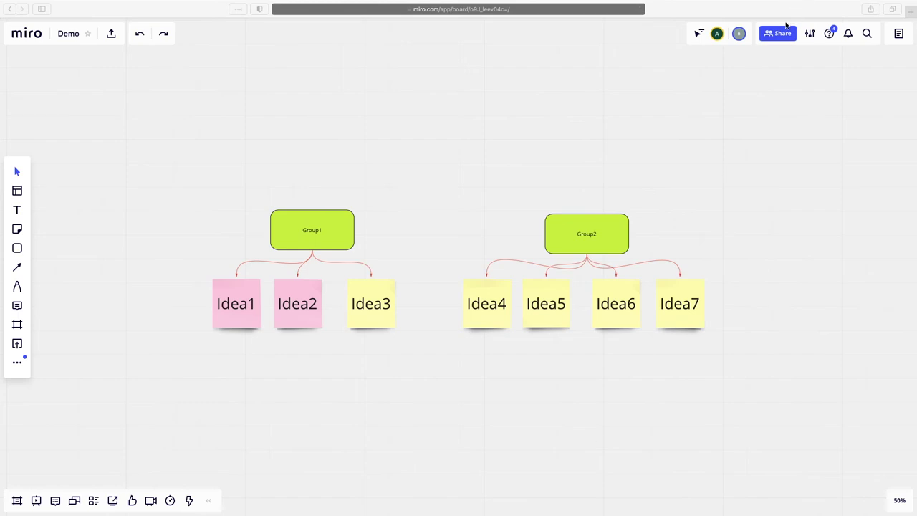
Step: Turn on collaborators' live cursors, toggling them off and back on
{"action": "left_click", "coordinate": [701, 33]}
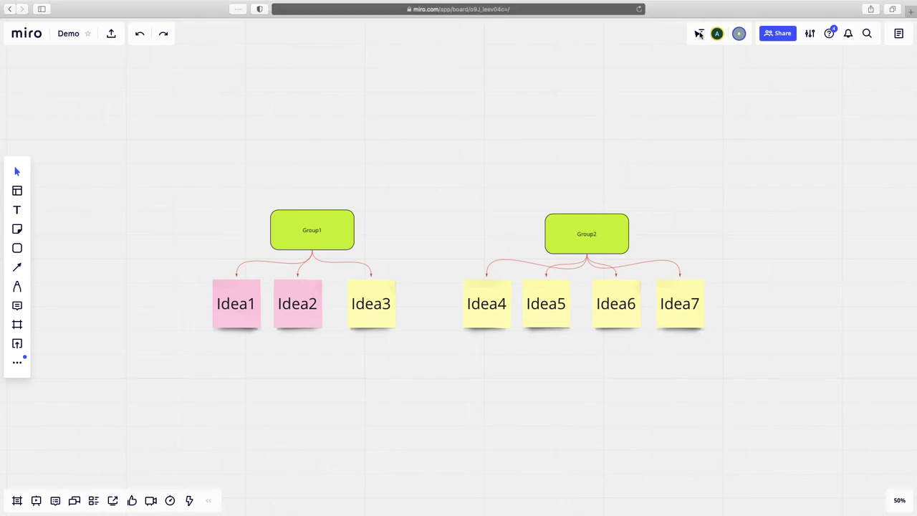
{"action": "left_click", "coordinate": [699, 34]}
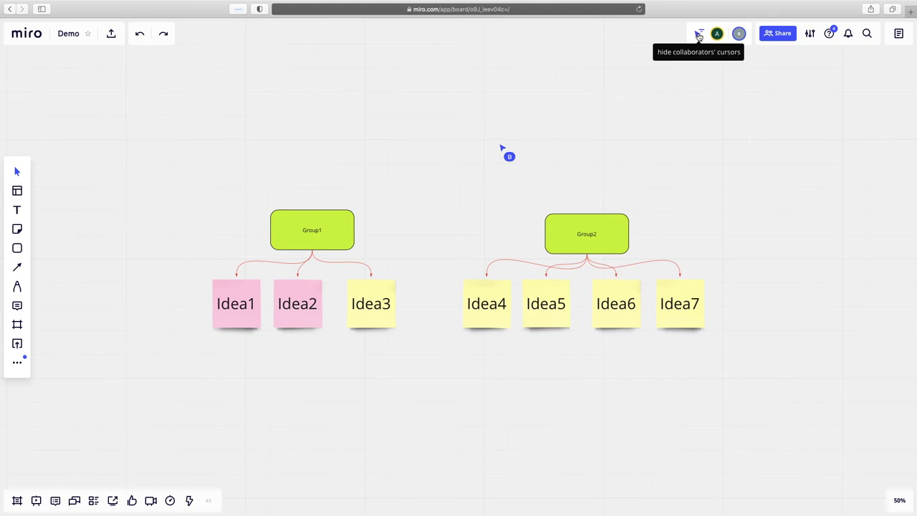
{"action": "left_click", "coordinate": [699, 33]}
{"action": "left_click", "coordinate": [699, 34]}
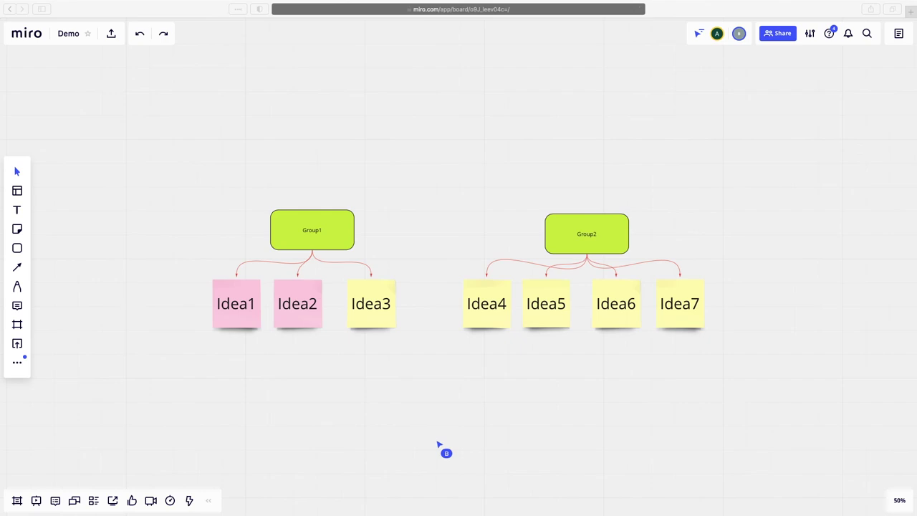
{"action": "left_click", "coordinate": [739, 35]}
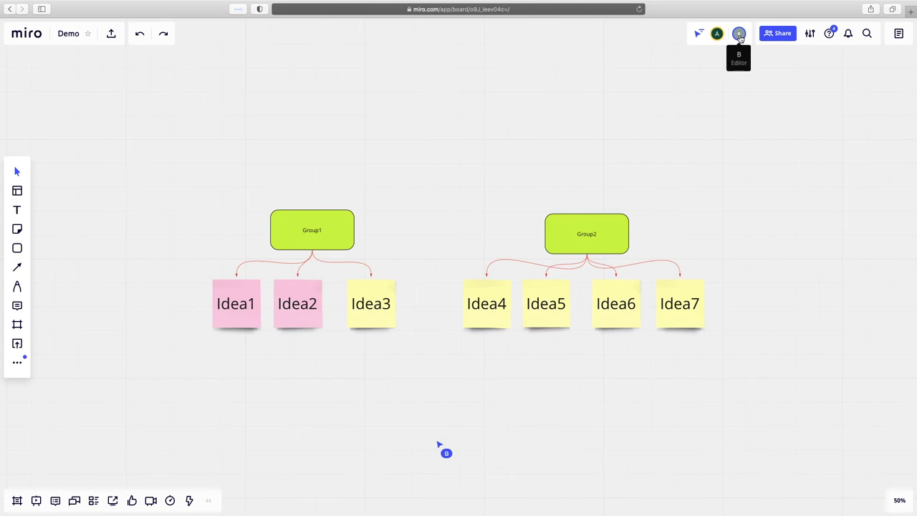
Step: Follow collaborator B's view of the Group diagram, stop following, then pan the board up, left and right
{"action": "left_click", "coordinate": [739, 35]}
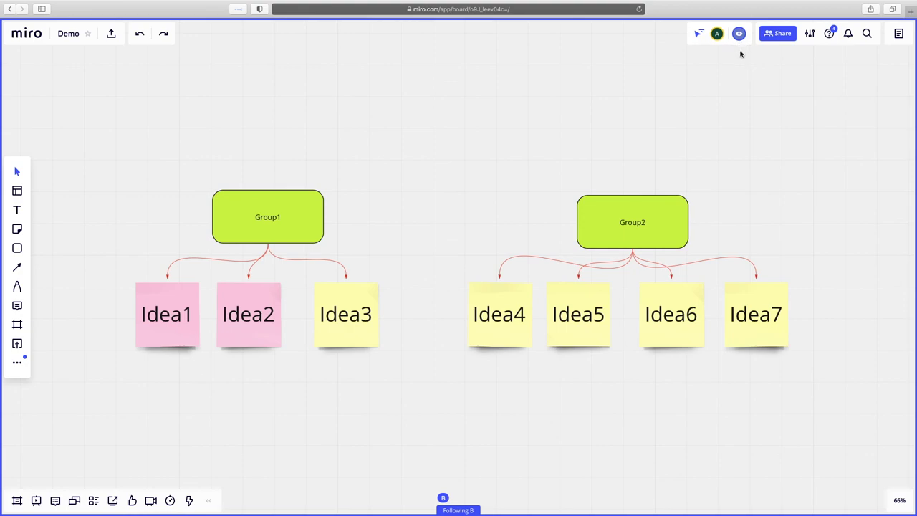
{"action": "left_click", "coordinate": [713, 91]}
{"action": "left_click_drag", "start_coordinate": [506, 227], "coordinate": [462, 177]}
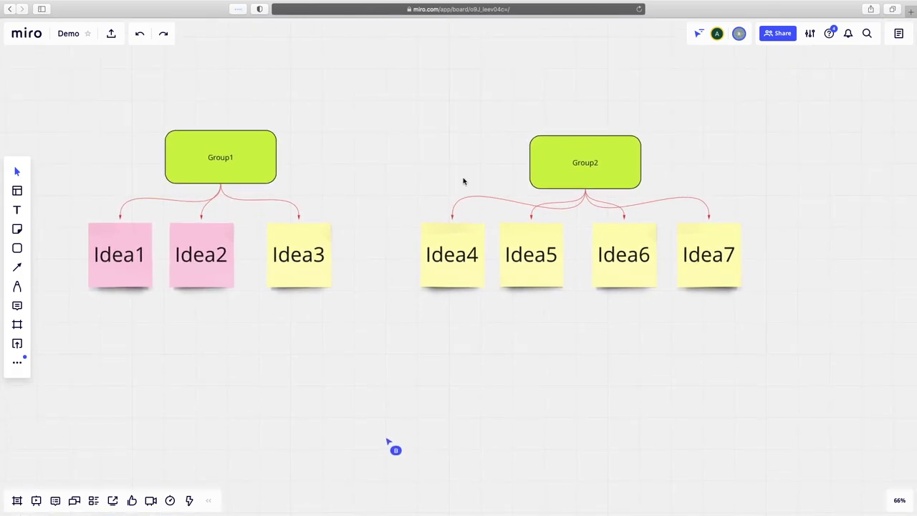
{"action": "left_click_drag", "start_coordinate": [478, 381], "coordinate": [567, 382]}
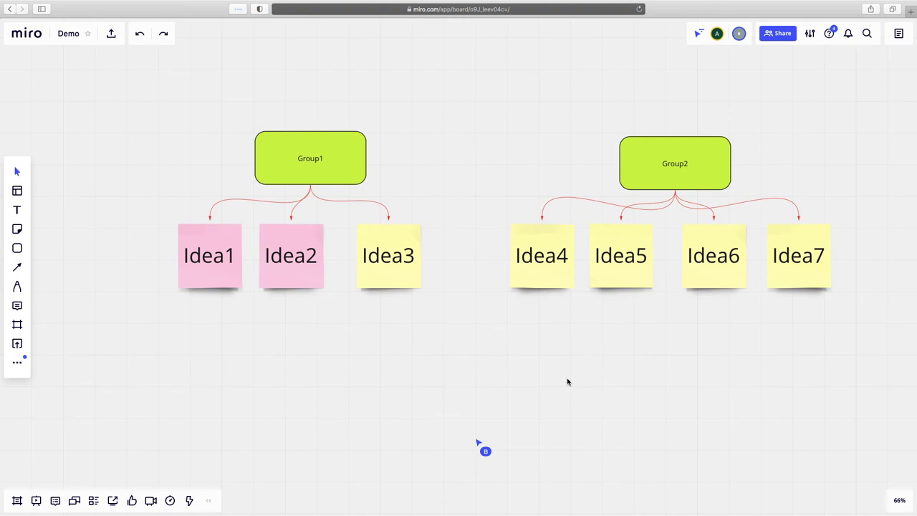